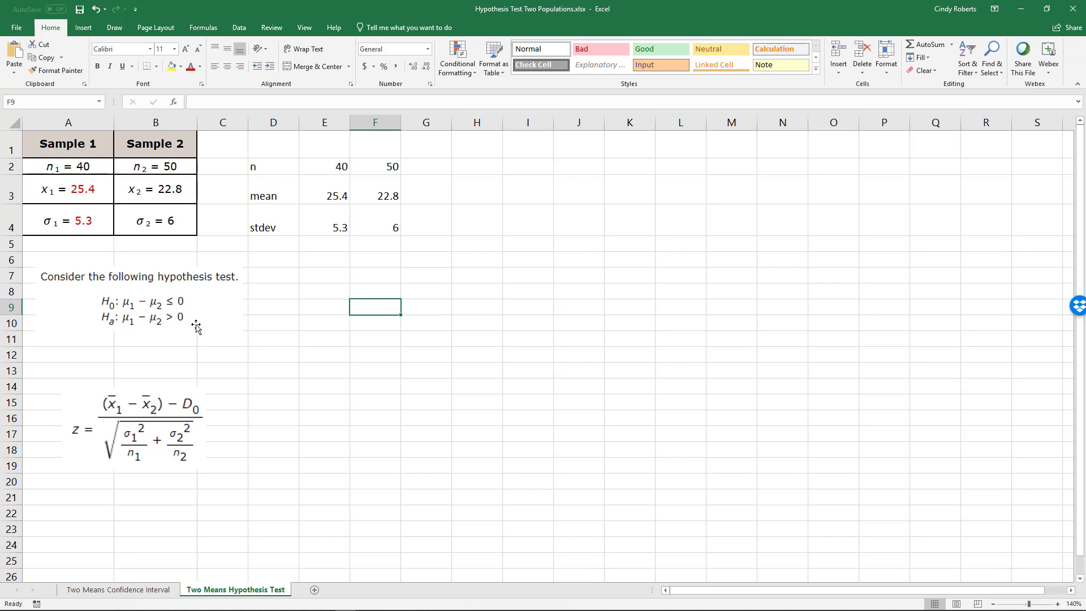
Step: Enter the bold labels "test stat" in D7 and "p-value" in D8
click(297, 278)
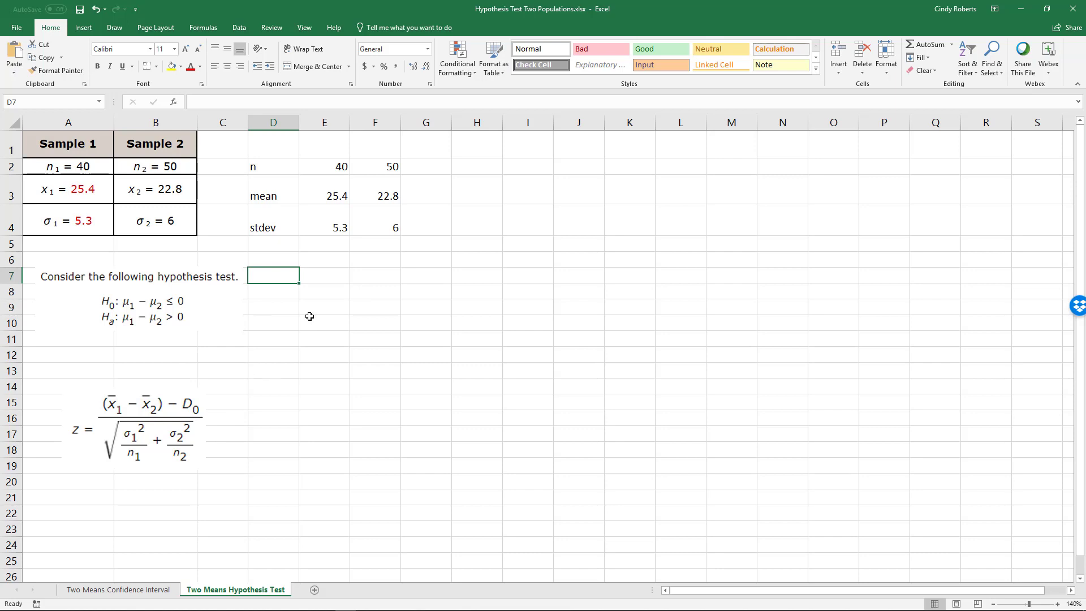
key(ctrl+b)
text(test)
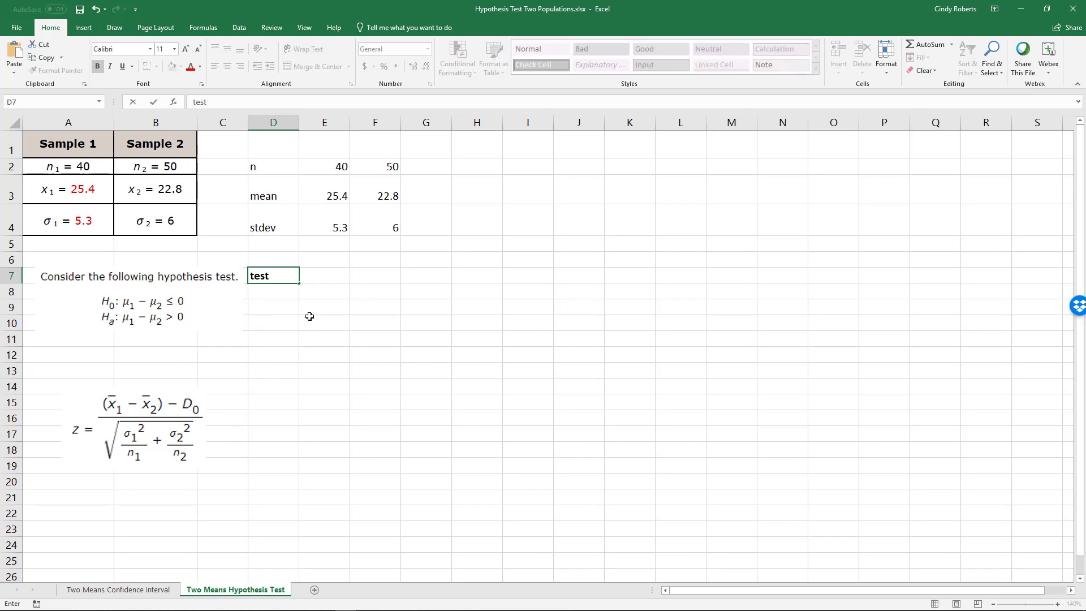
text( stat)
key(Return)
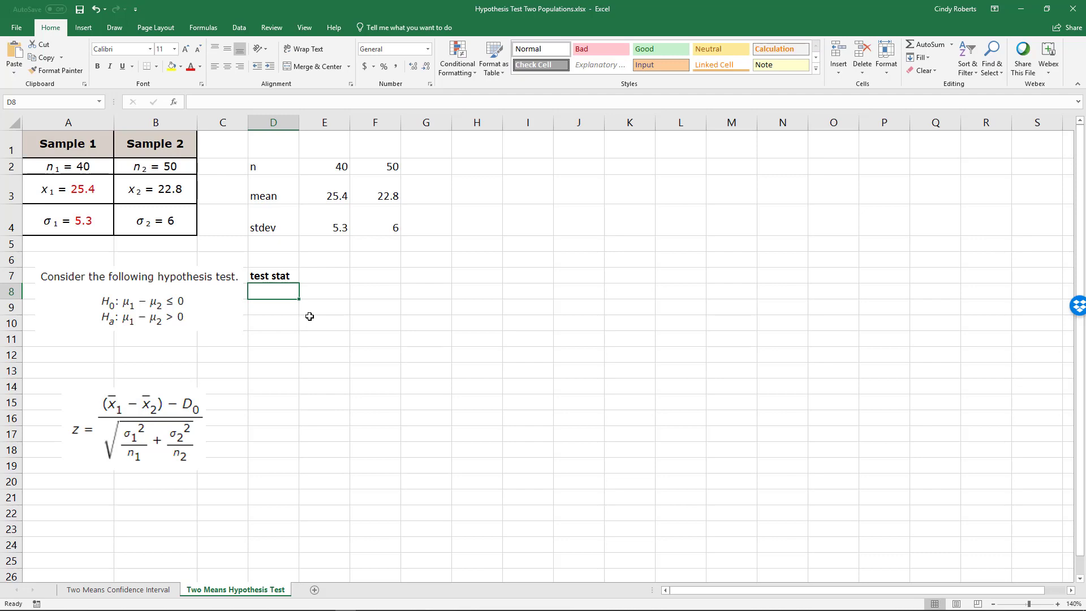
key(ctrl+b)
text(p-value)
key(Return)
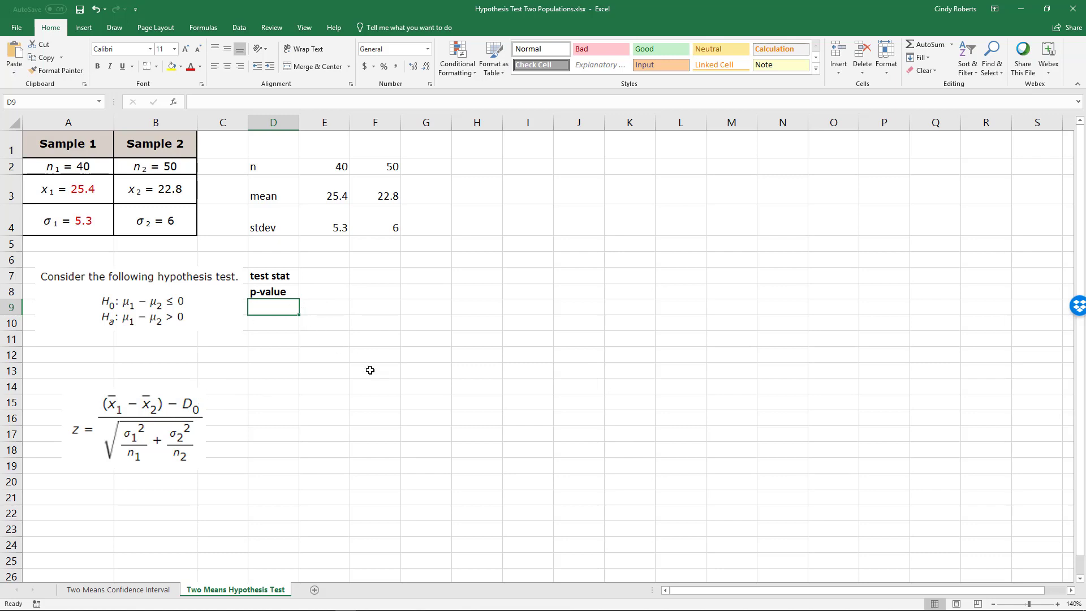
Step: Add the label "alpha" in D9 and enter a significance level of 0.05 in E9
text(alpha)
key(Tab)
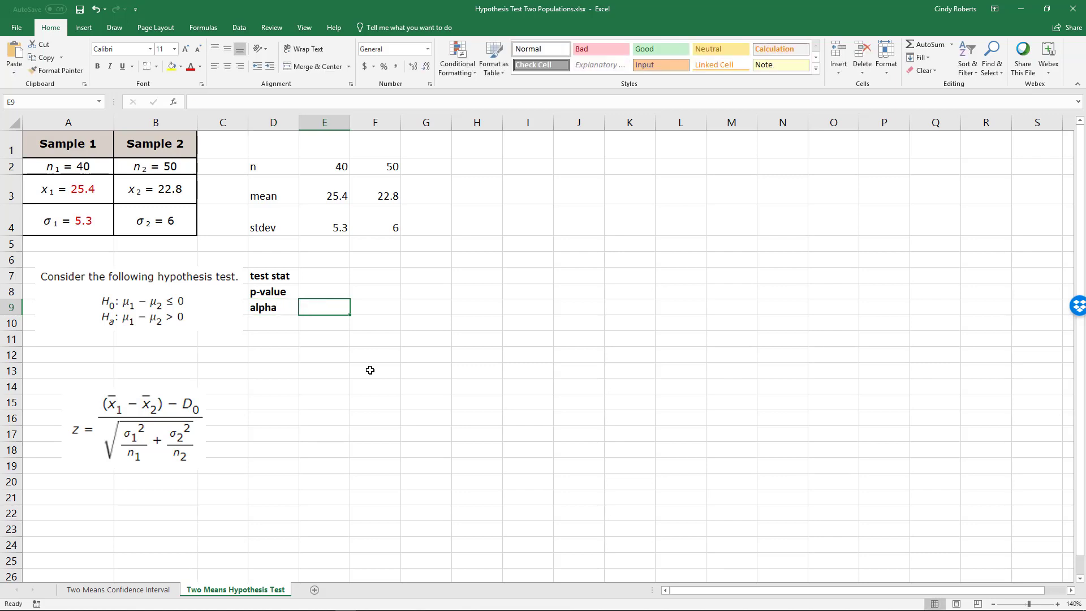
text(0.05)
key(Return)
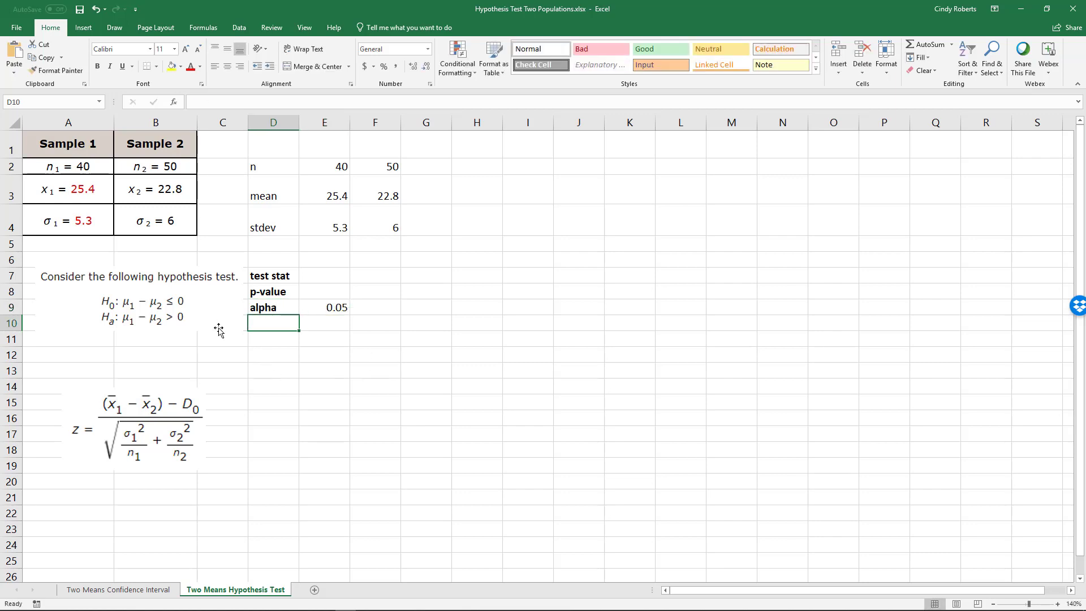
Step: Move the z-formula picture up beside the test stat rows, over columns G to I
click(331, 280)
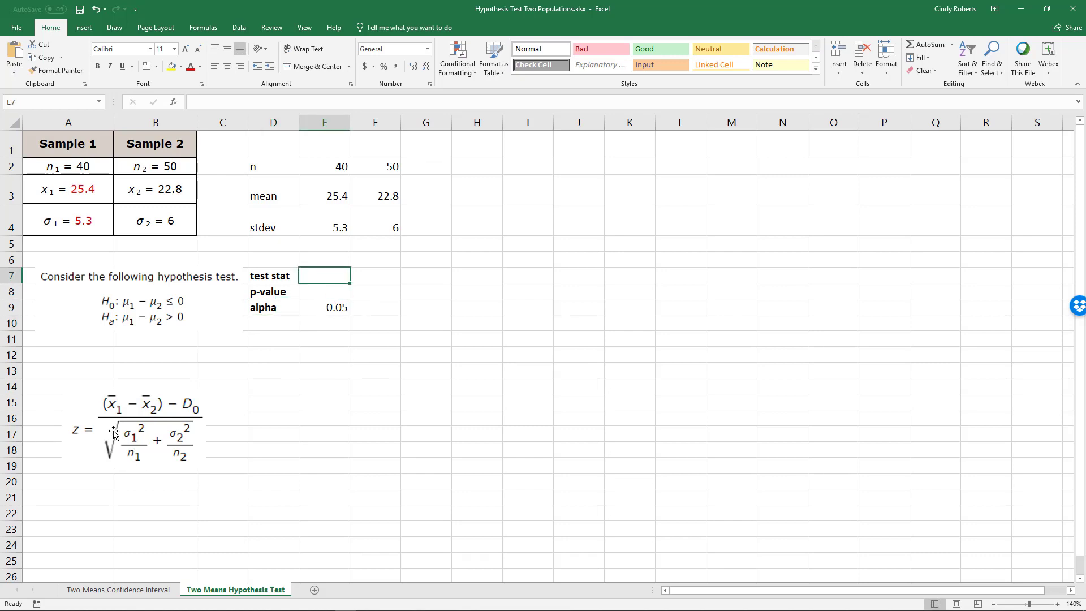
drag(111, 430, 467, 283)
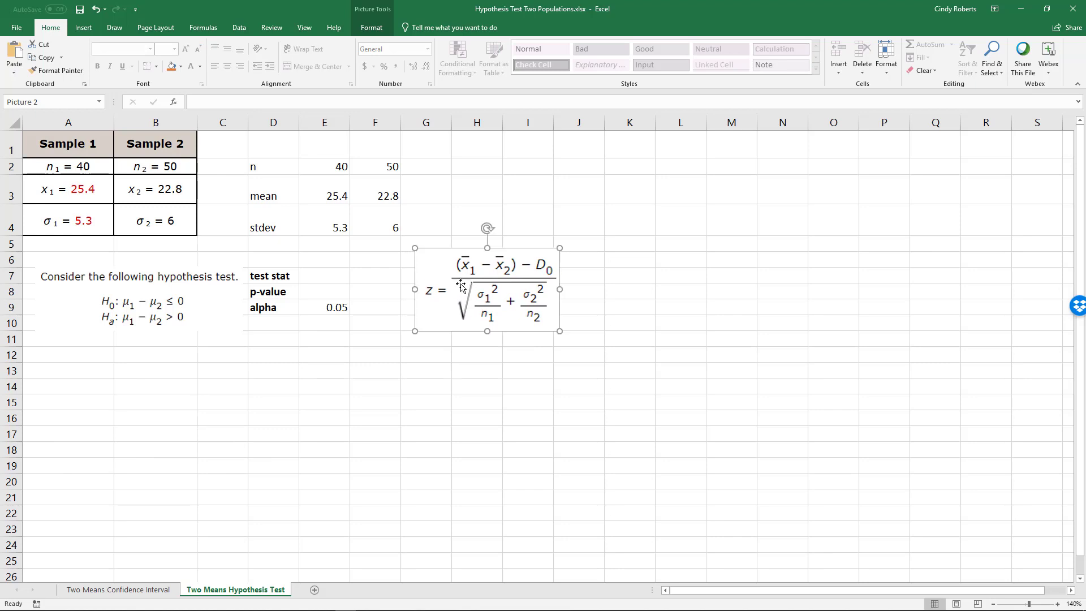
Step: Begin the test statistic formula in E7 with the numerator and square root opening, =((E3-F3)-0)/sqrt(
click(318, 275)
text(=)
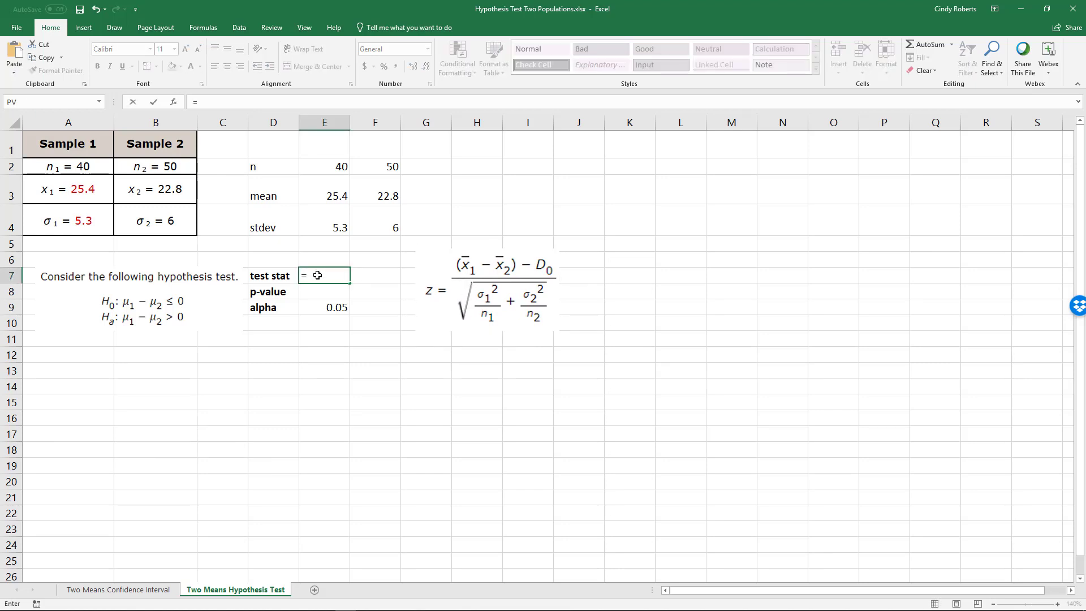
text(()
click(332, 169)
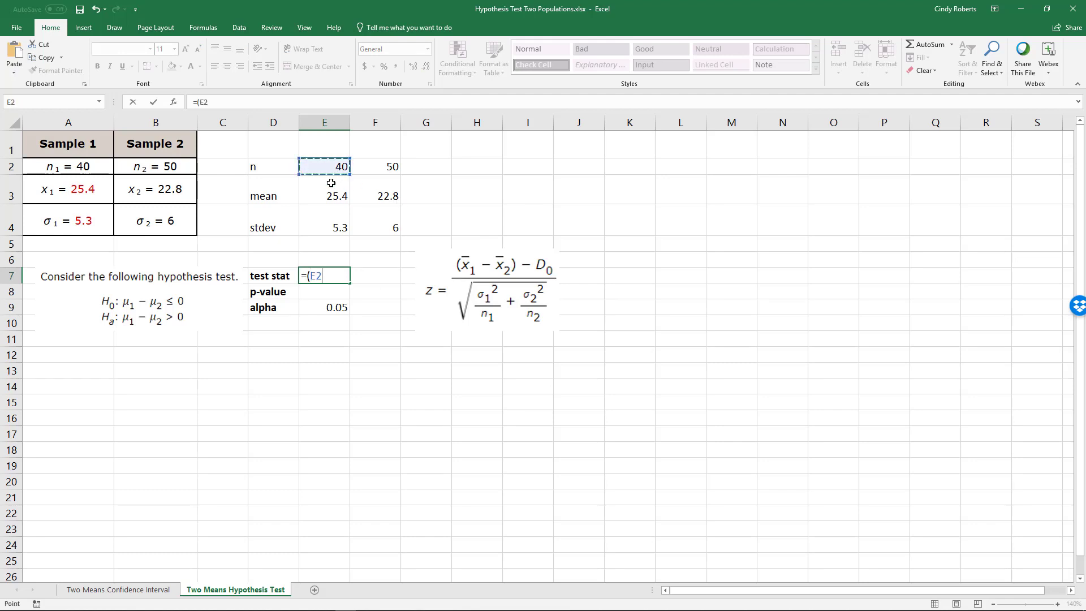
click(331, 188)
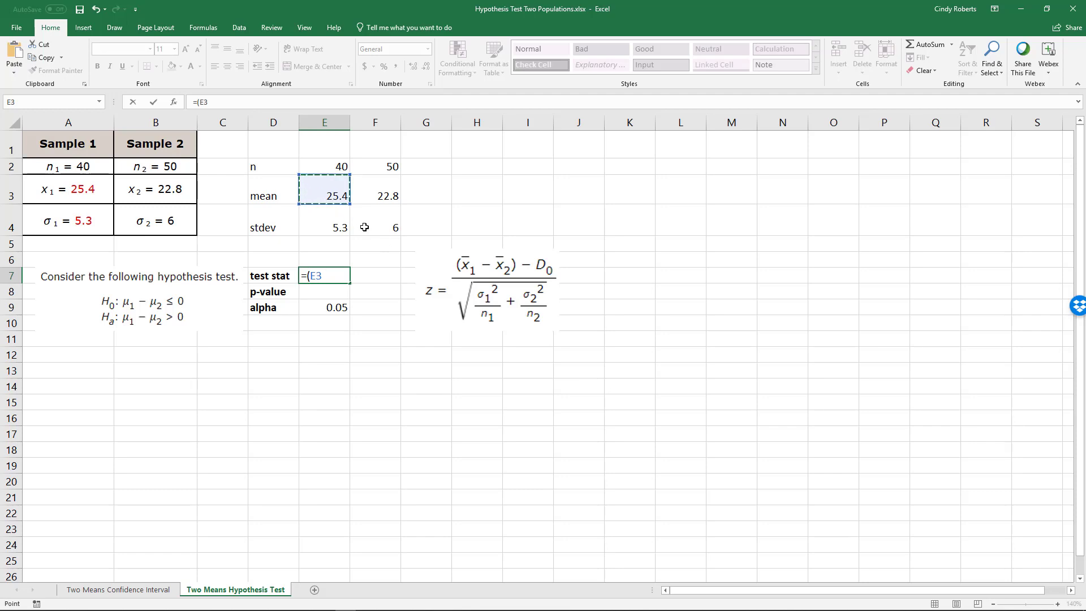
text(-)
click(383, 195)
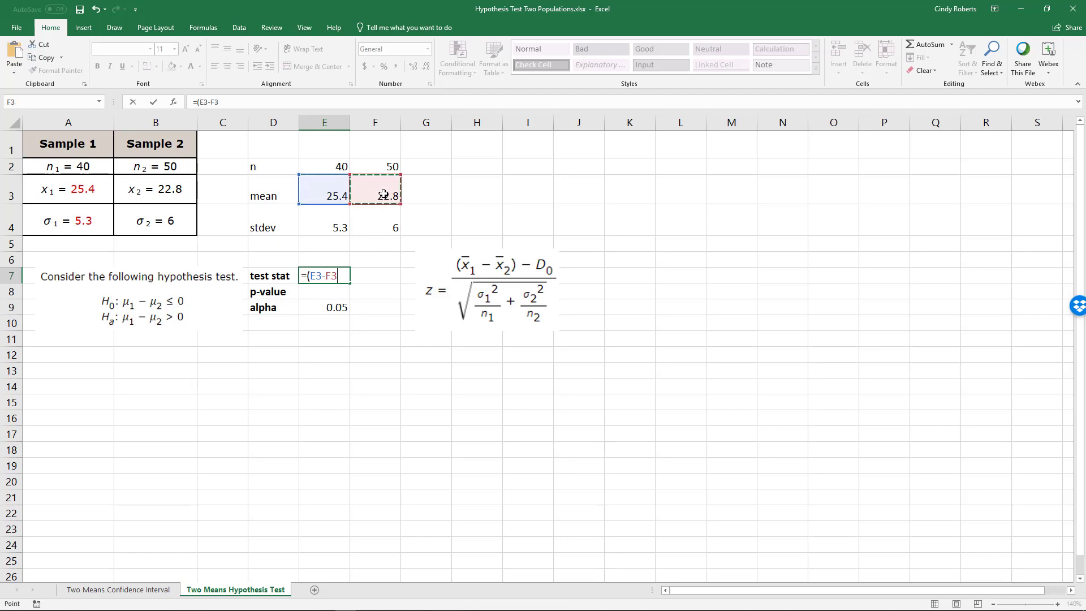
text())
click(199, 102)
text(()
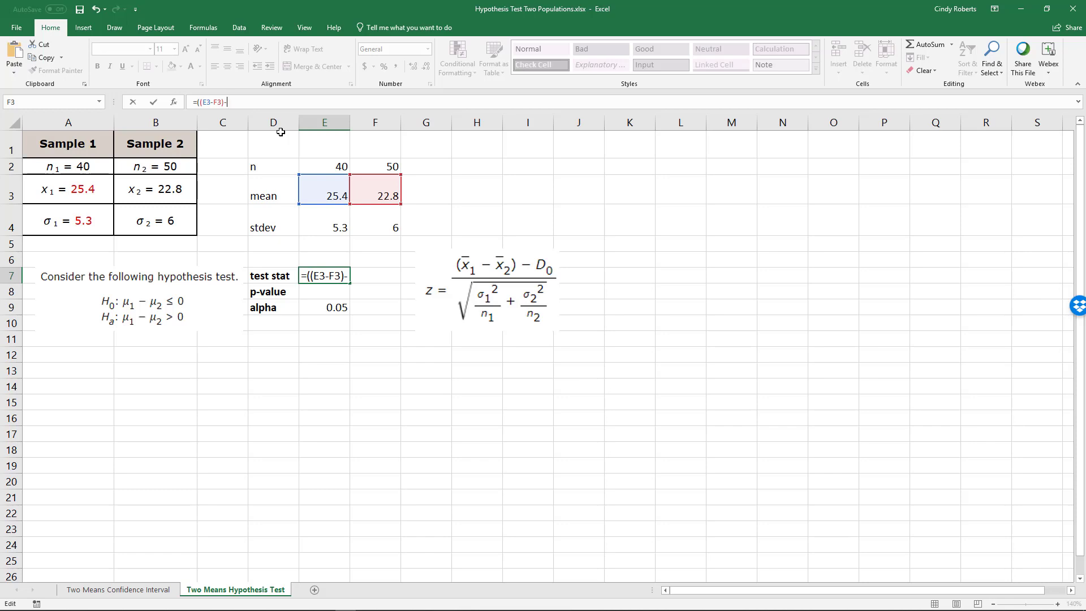
text(0)/sqrt()
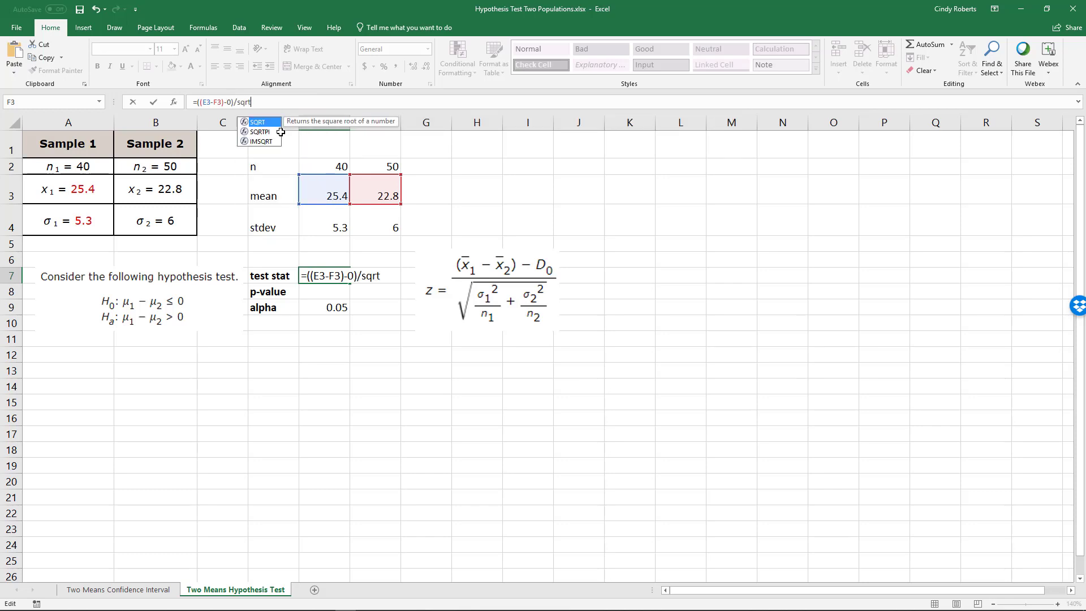
Step: Complete the test statistic formula's square root with E4^2/E2+F4^2/F2 and enter it
click(329, 231)
text(^2/)
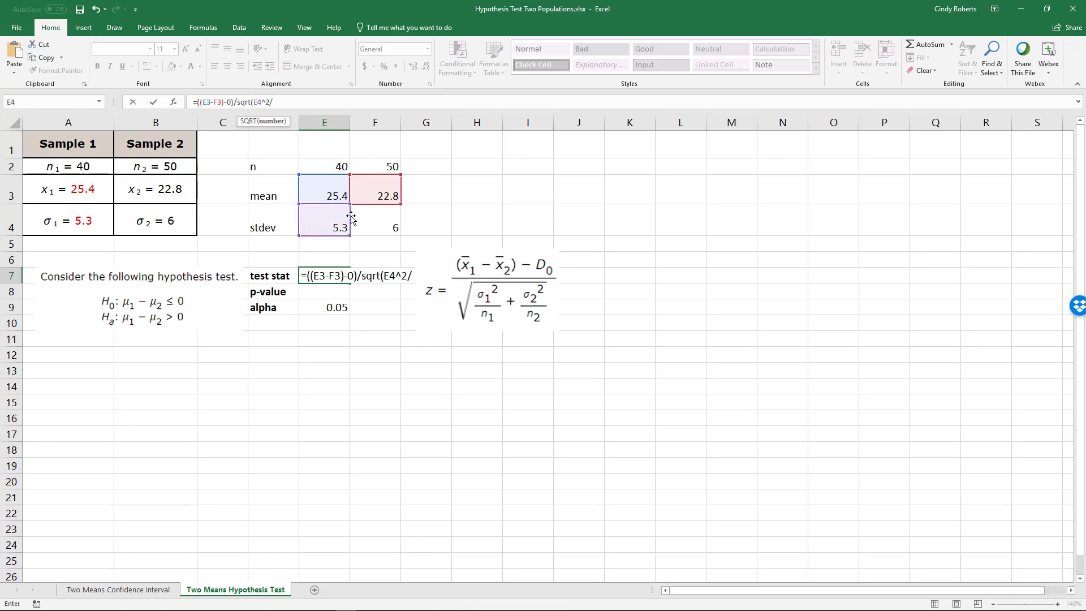
click(317, 166)
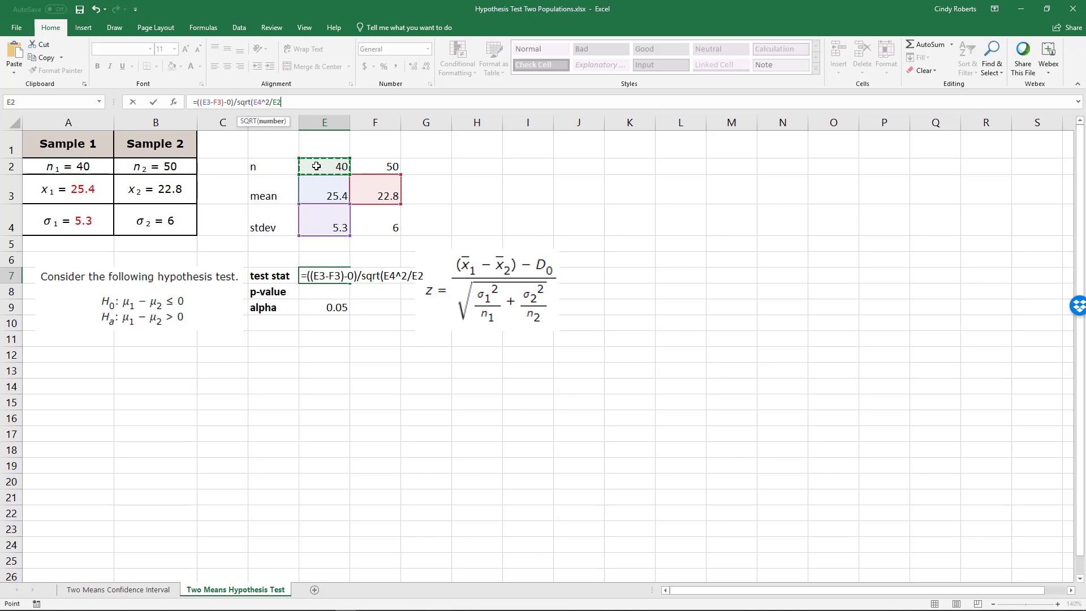
text(+)
click(380, 217)
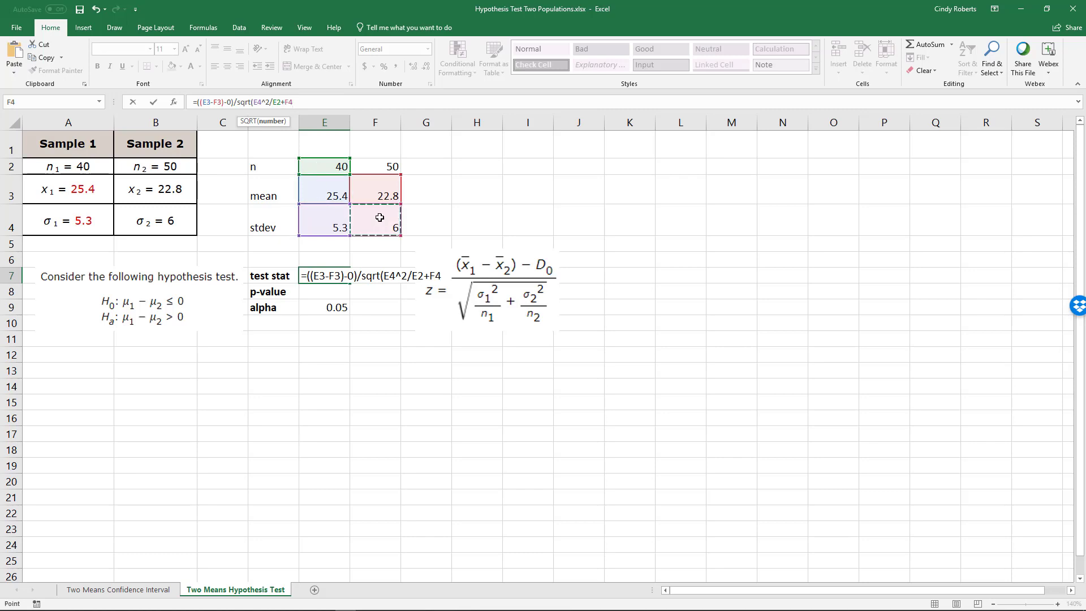
text(^2/)
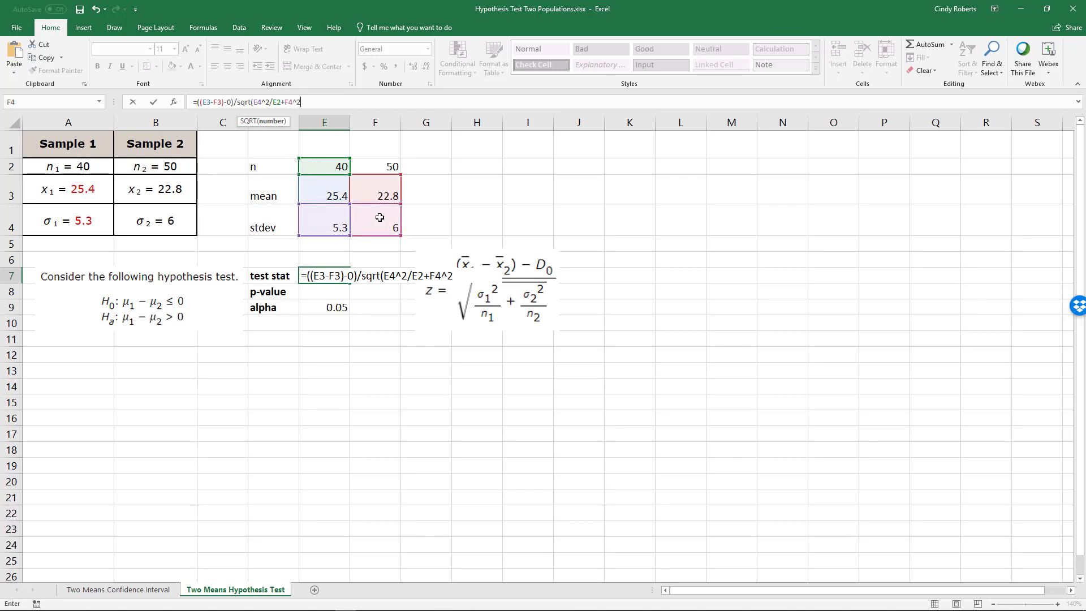
click(379, 166)
text())
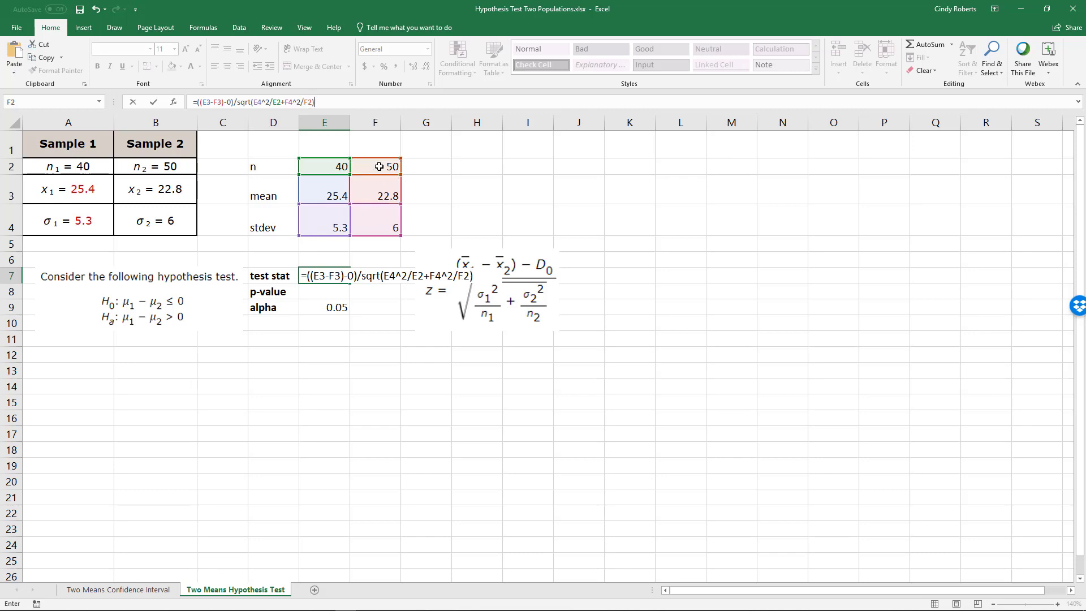
key(Return)
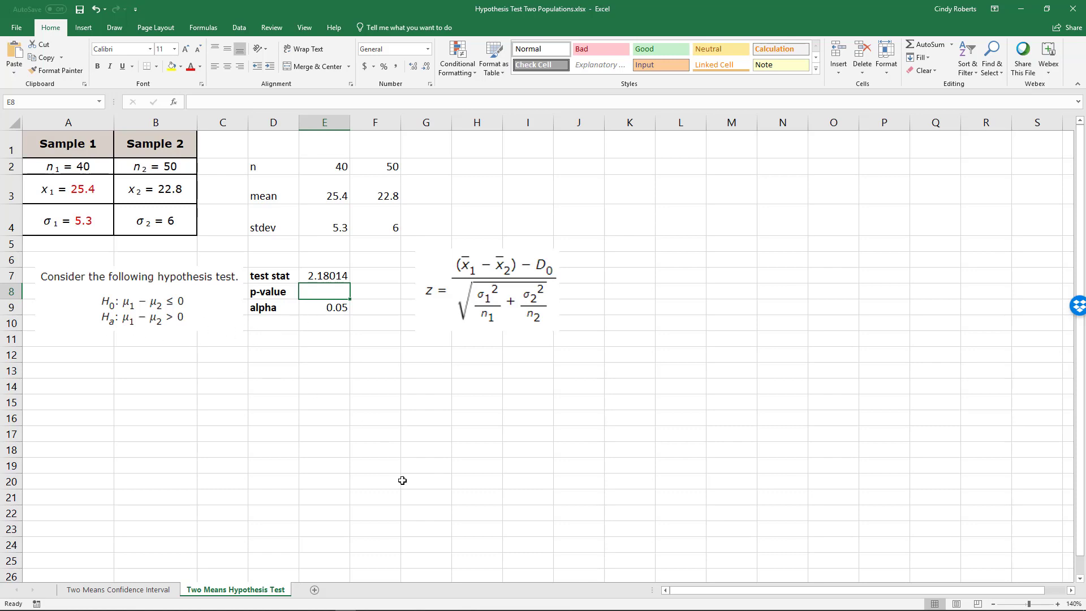
Step: Enter =norm.s.dist(E7,true) in E8 as the p-value formula based on the test statistic
text(=)
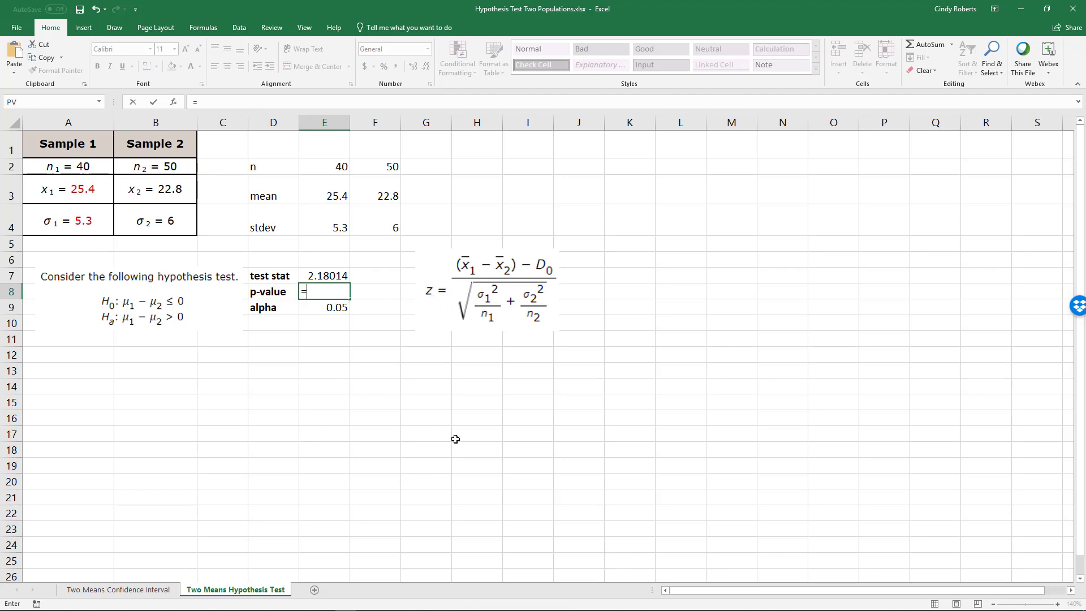
text(norm)
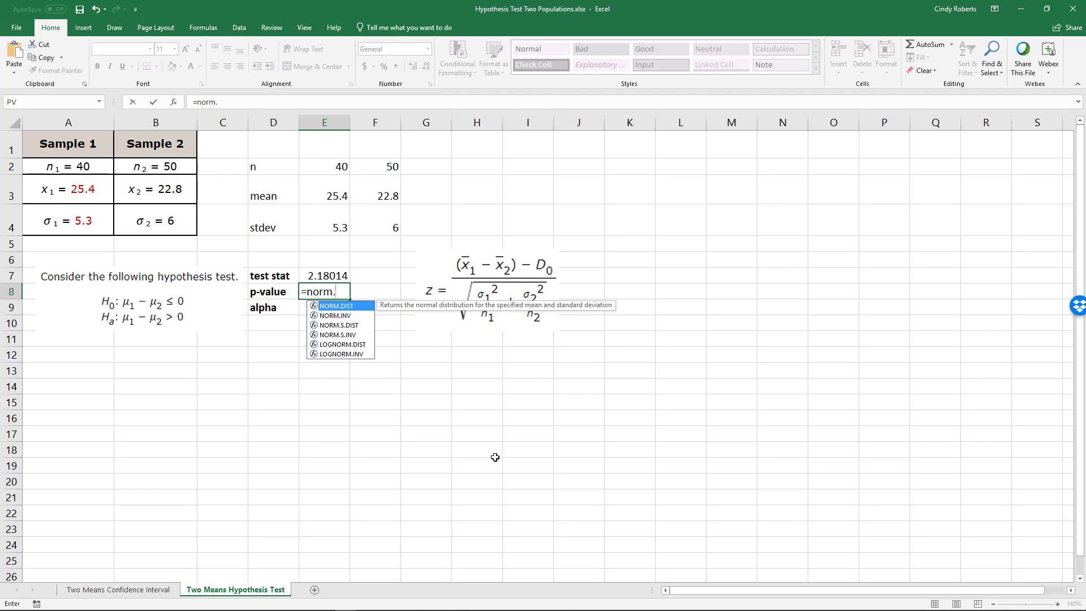
text(.s.dist()
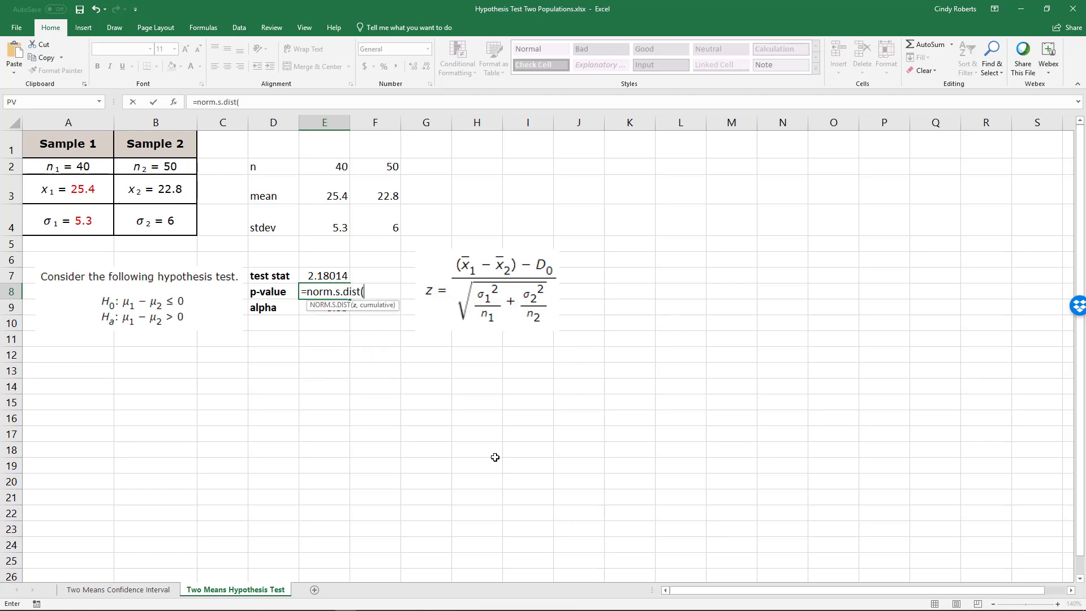
click(317, 271)
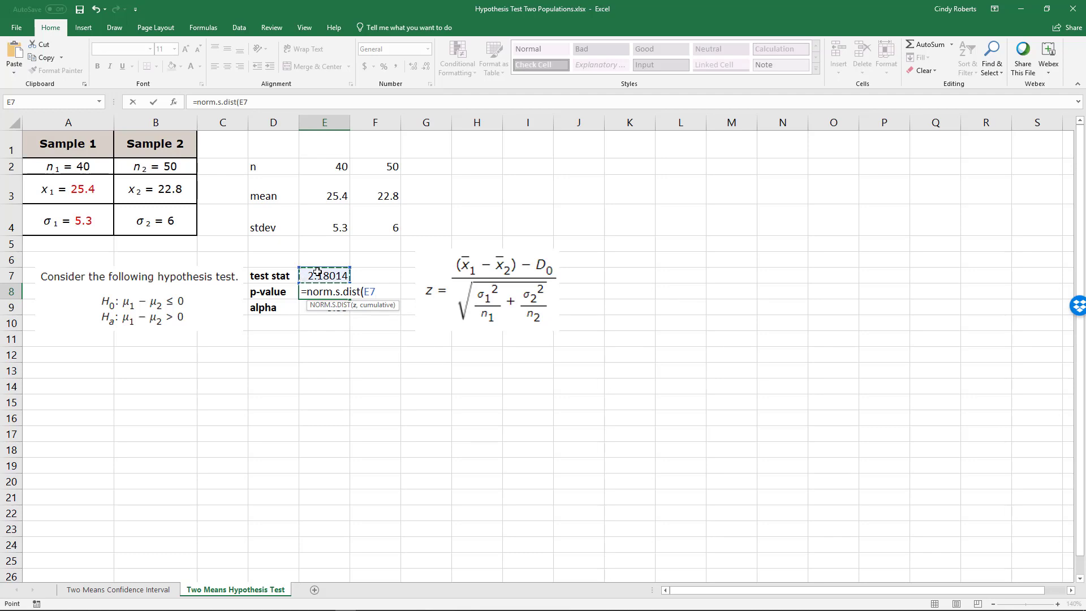
text(,true))
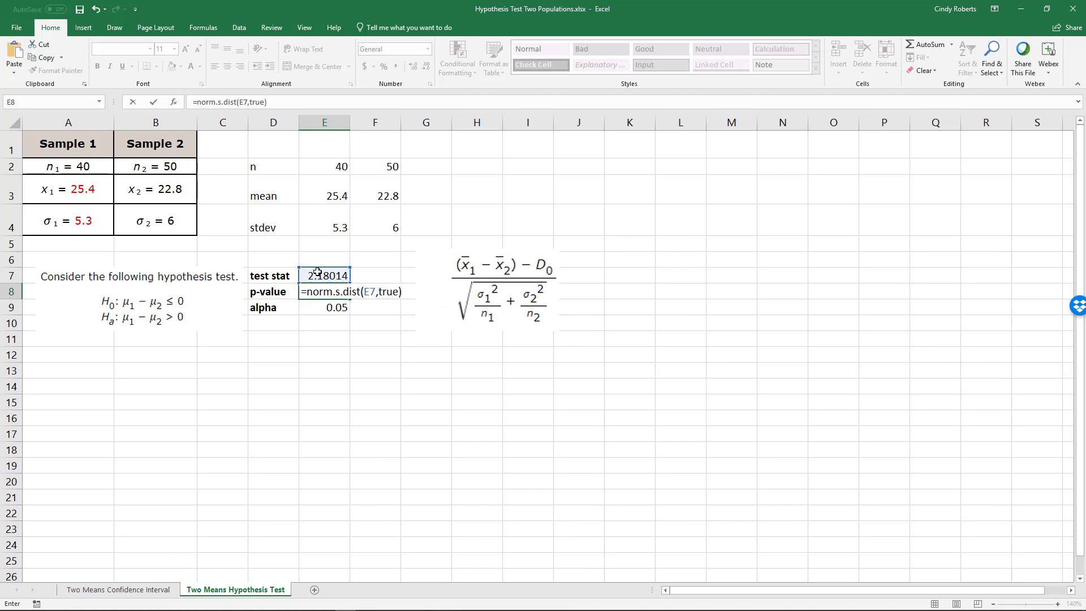
key(Return)
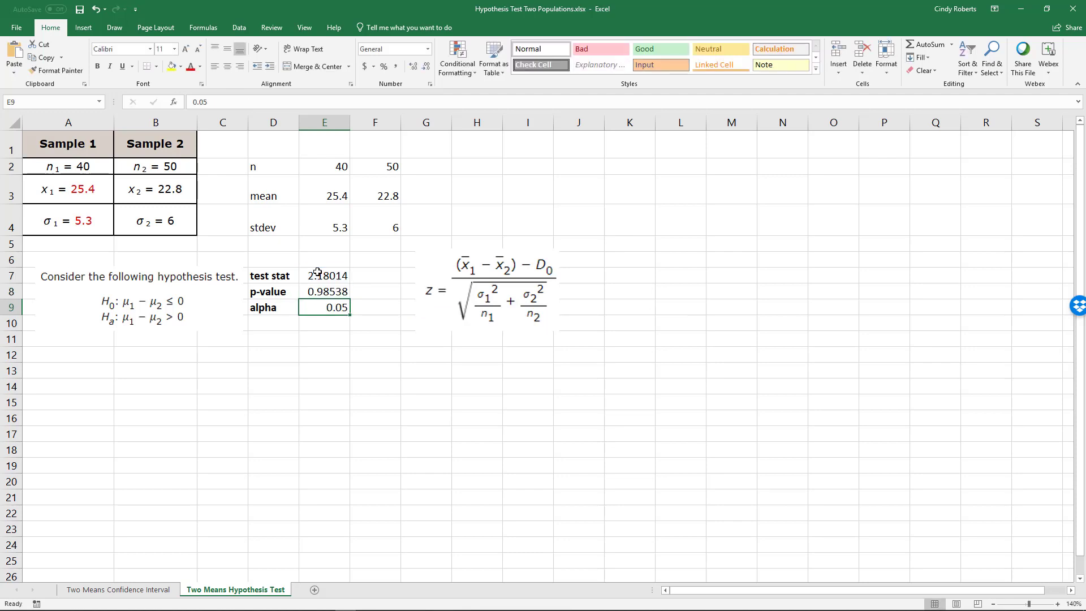
Step: Change the p-value formula in E8 to the upper-tail =1-NORM.S.DIST(E7,TRUE) and compare its result with alpha in E9
click(309, 292)
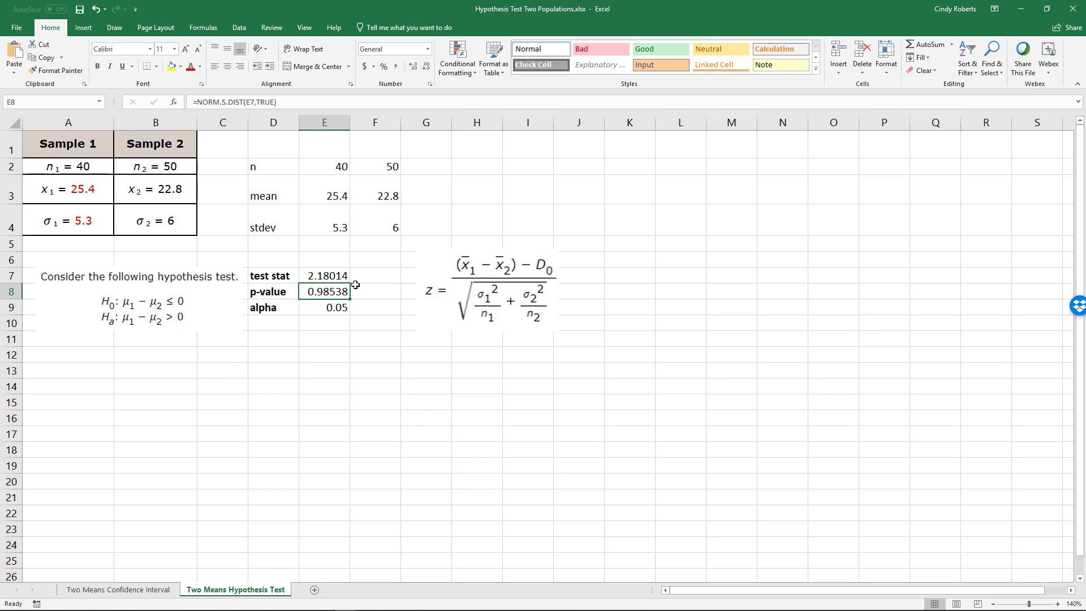
click(198, 102)
text(1-)
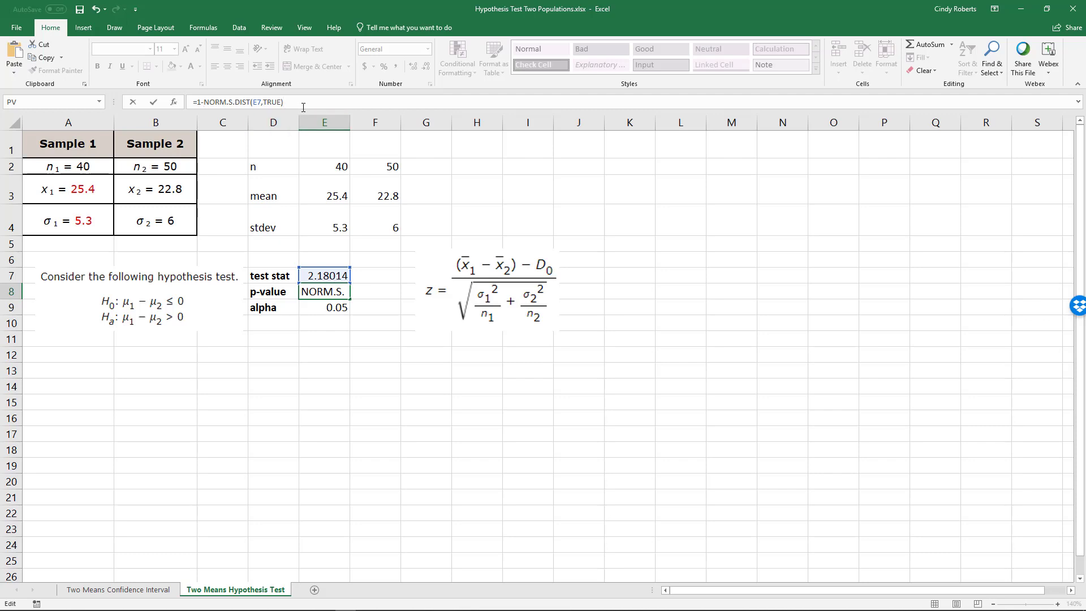
key(Return)
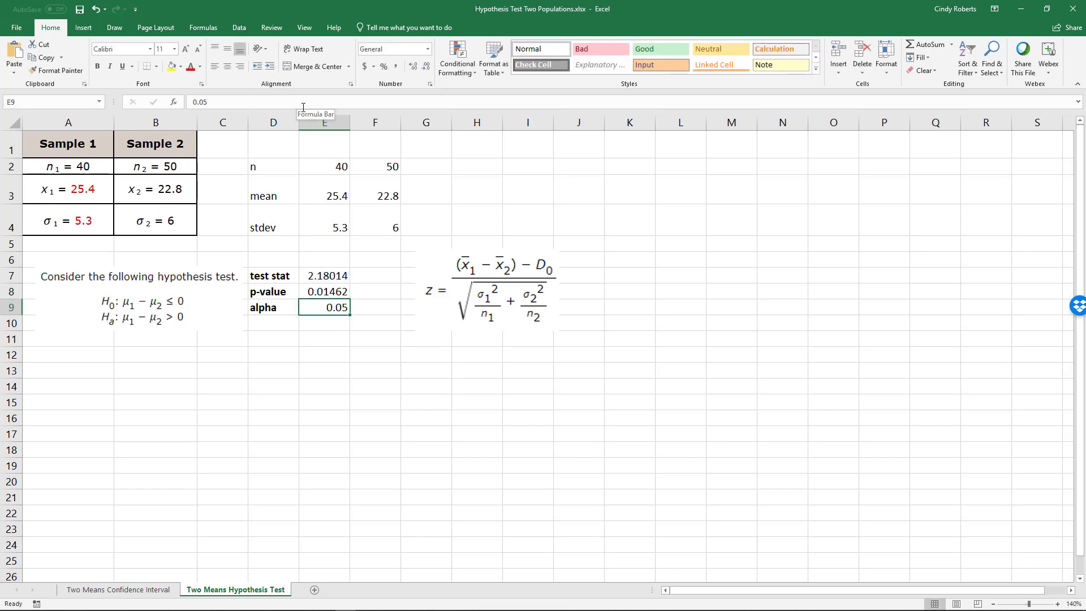
click(334, 290)
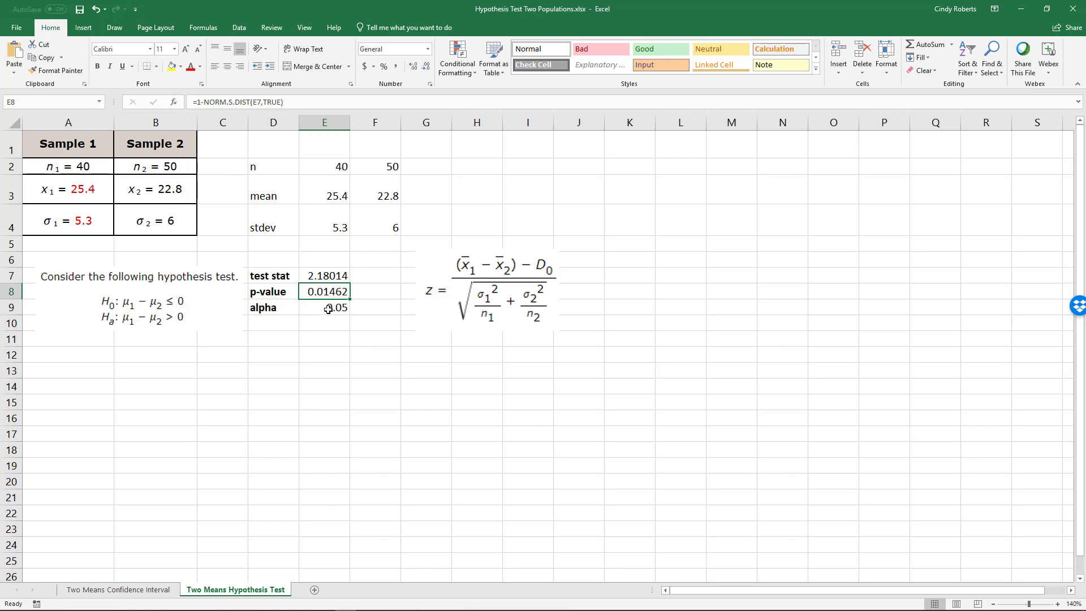
click(328, 309)
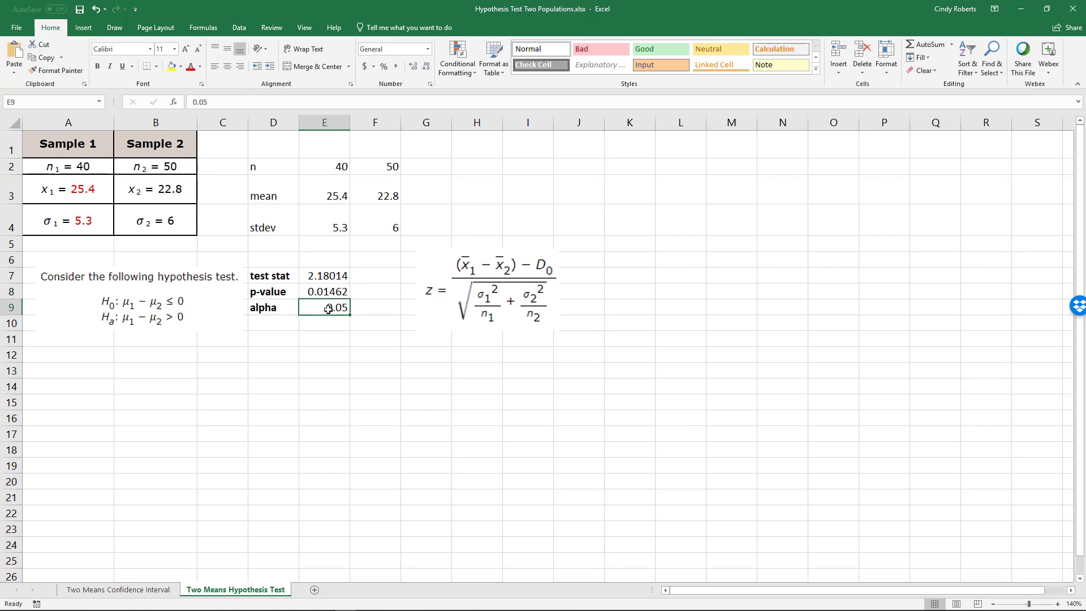